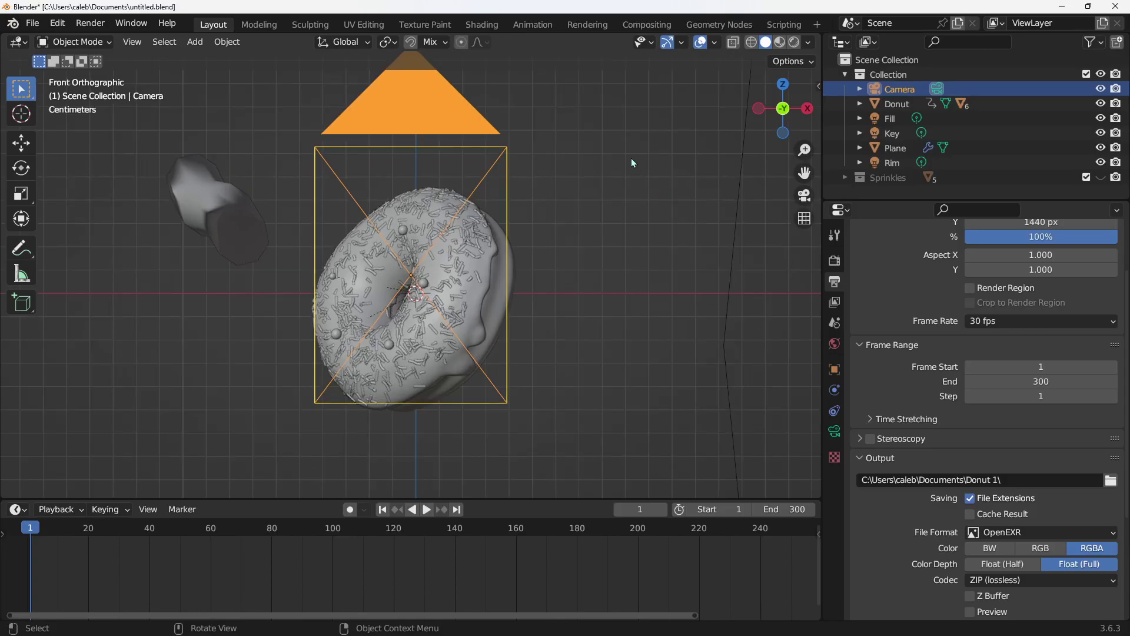
- Deselect the camera, then zoom and orbit the view around the donut
left_click(631, 158)
scroll(624, 176, "down", 4)
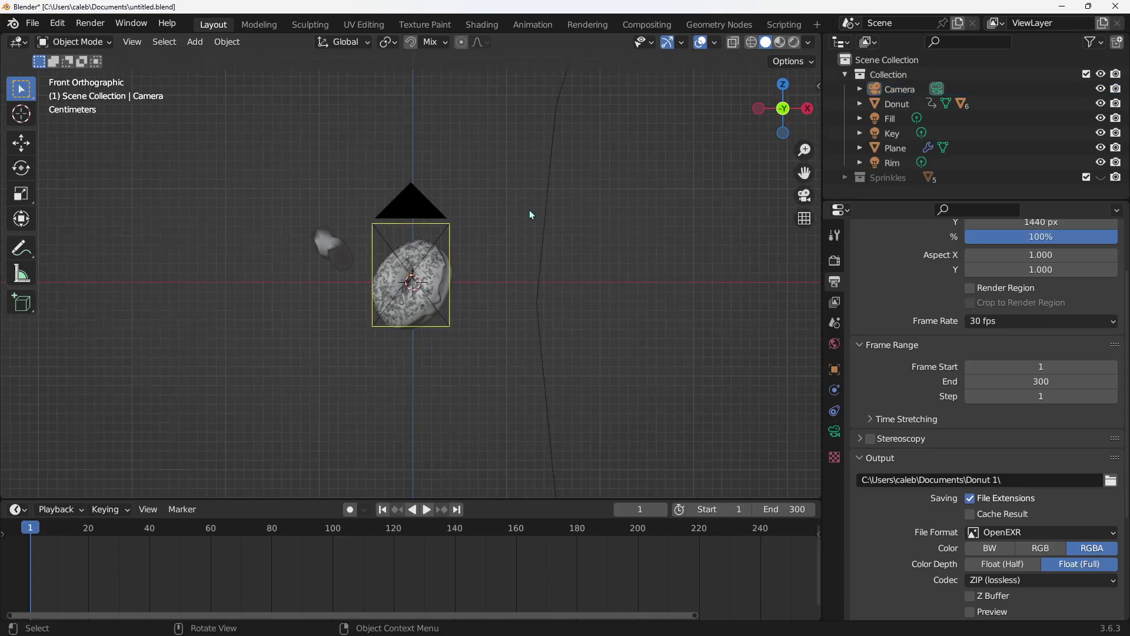
scroll(514, 162, "down", 5)
scroll(495, 203, "down", 5)
scroll(477, 210, "down", 4)
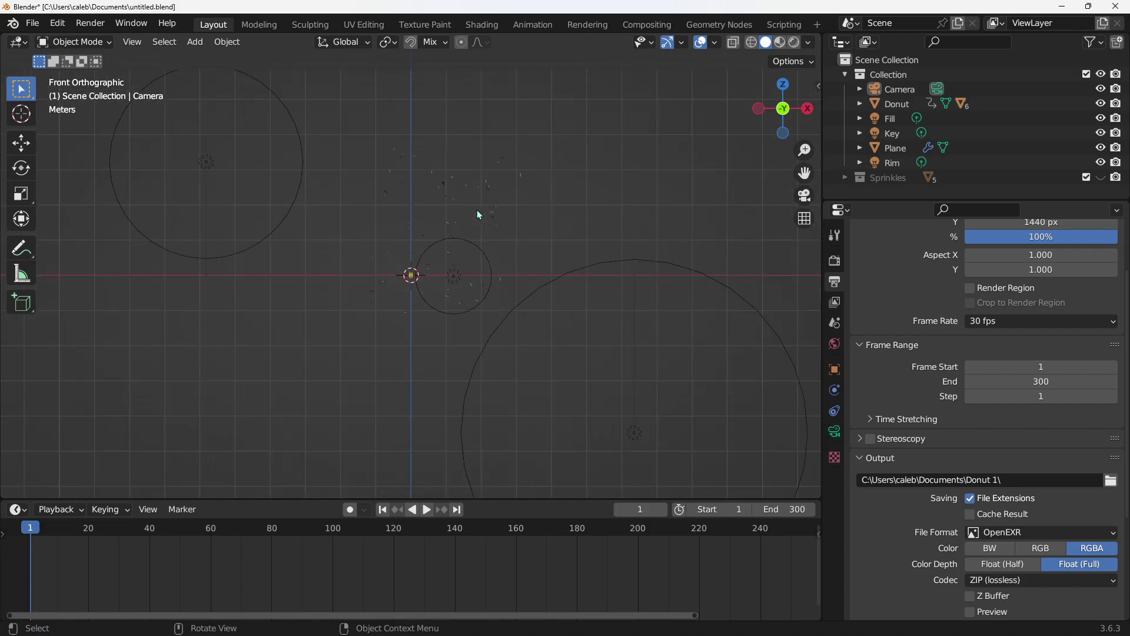
scroll(478, 215, "up", 3)
scroll(478, 214, "up", 3)
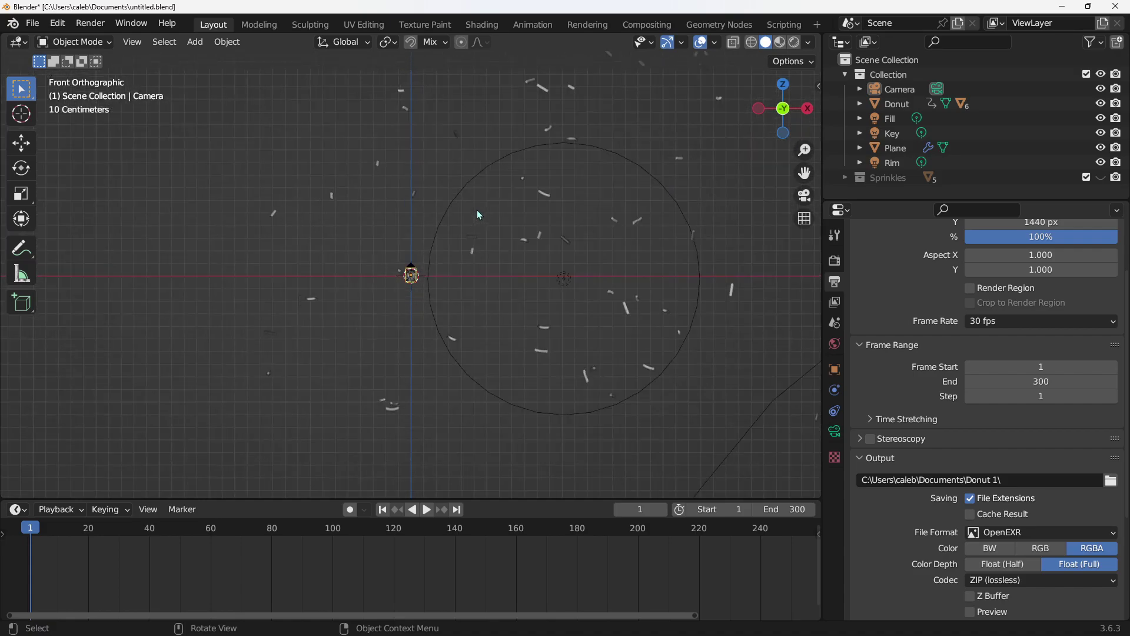
scroll(478, 215, "up", 3)
scroll(477, 215, "up", 1)
scroll(464, 220, "up", 3)
scroll(459, 221, "up", 3)
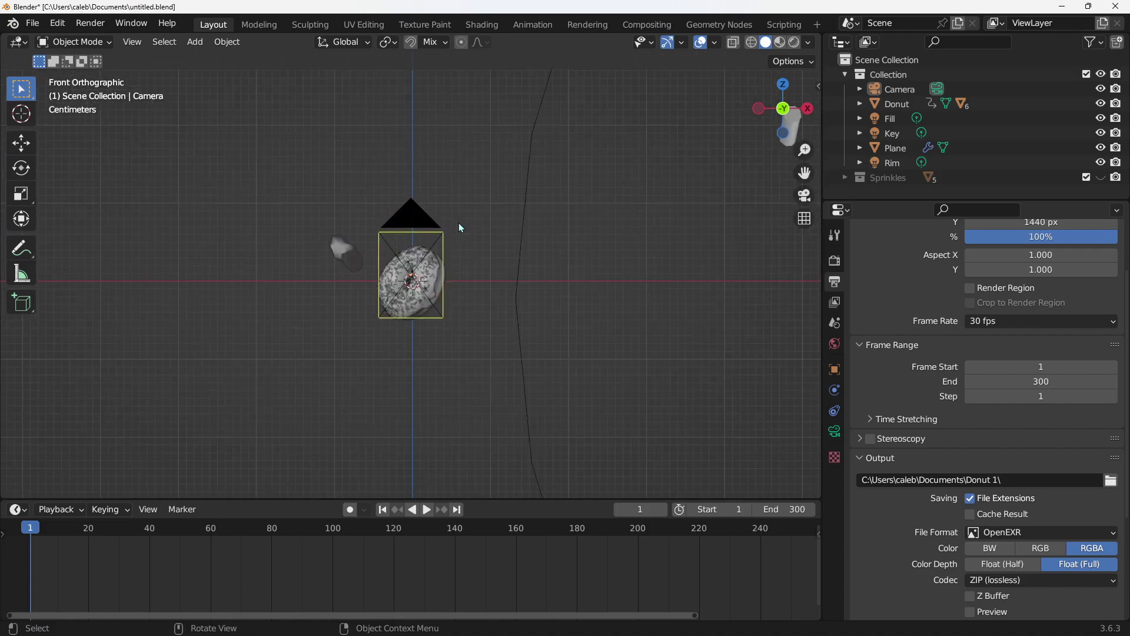
scroll(460, 225, "up", 4)
scroll(460, 227, "up", 2)
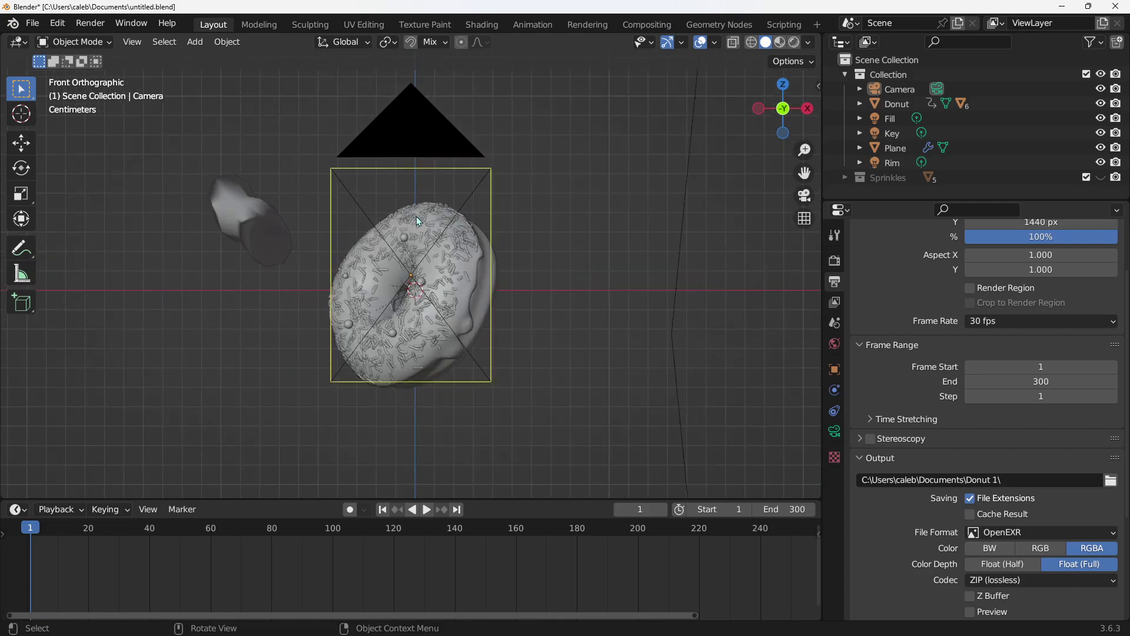
mouse_move(460, 228)
middle_mouse_down()
mouse_move(505, 218)
mouse_move(482, 227)
middle_mouse_up()
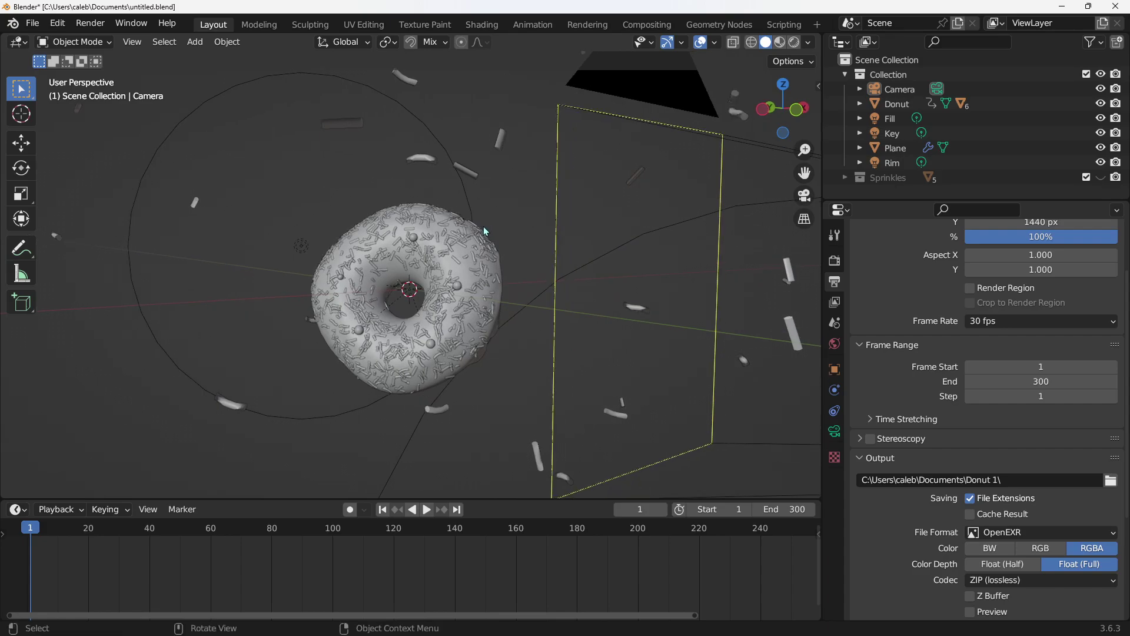
- Look through the camera and play the sprinkle animation once
key("KP_0")
key("space")
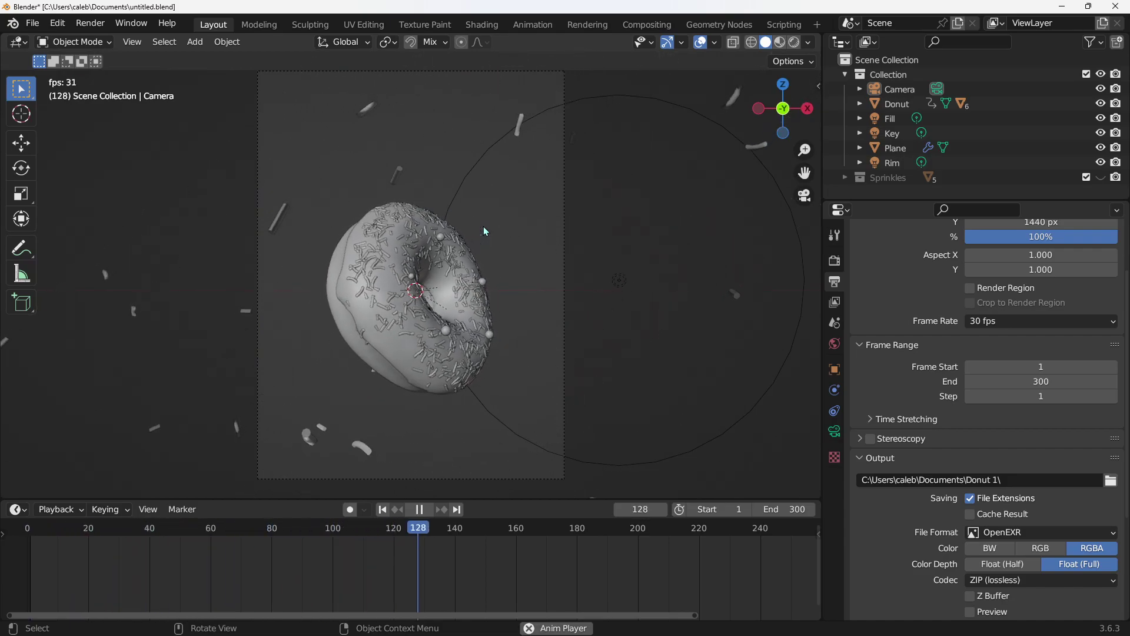
key("space")
- Replay the animation in Material Preview shading, then scrub back toward the start
left_click(780, 43)
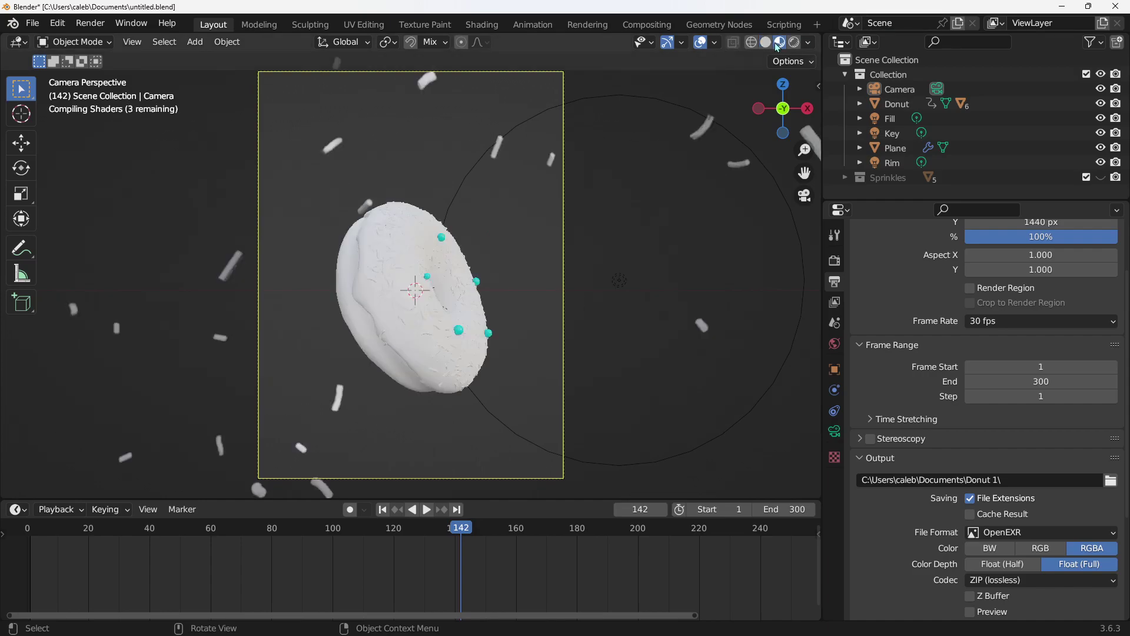
key("space")
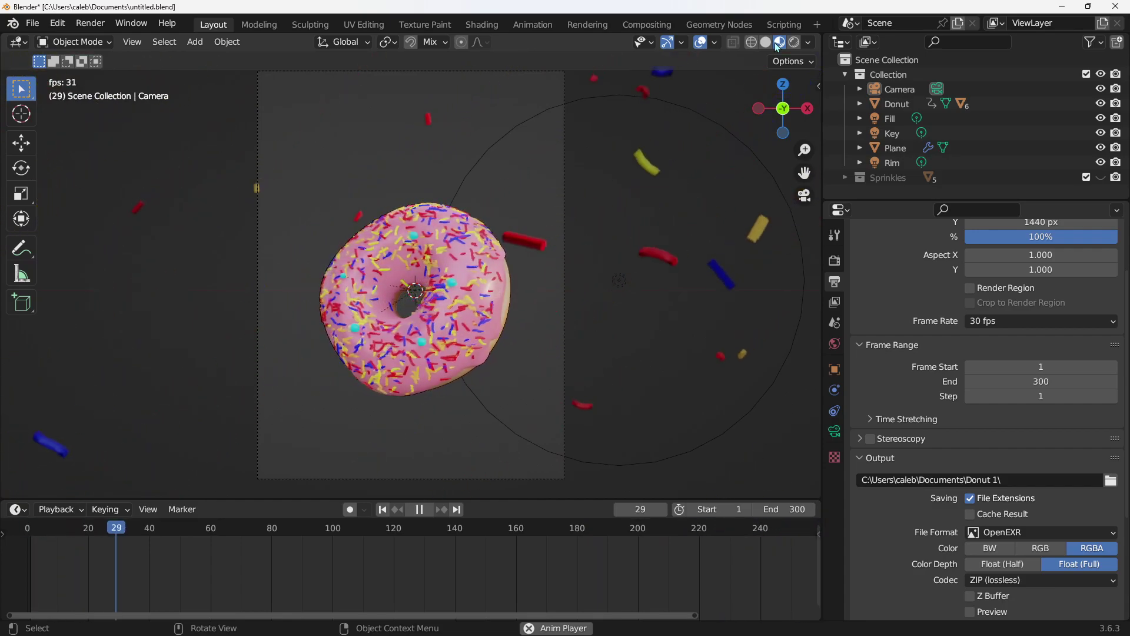
key("space")
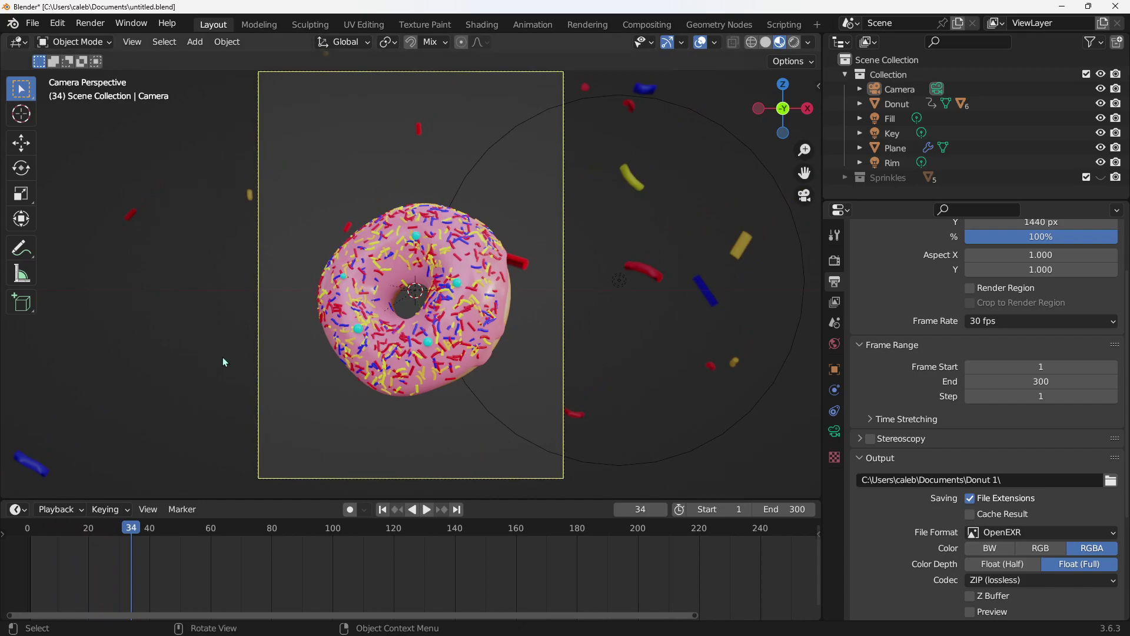
left_click_drag(110, 528, 103, 529)
- Return the animation to its starting frame
key("Escape")
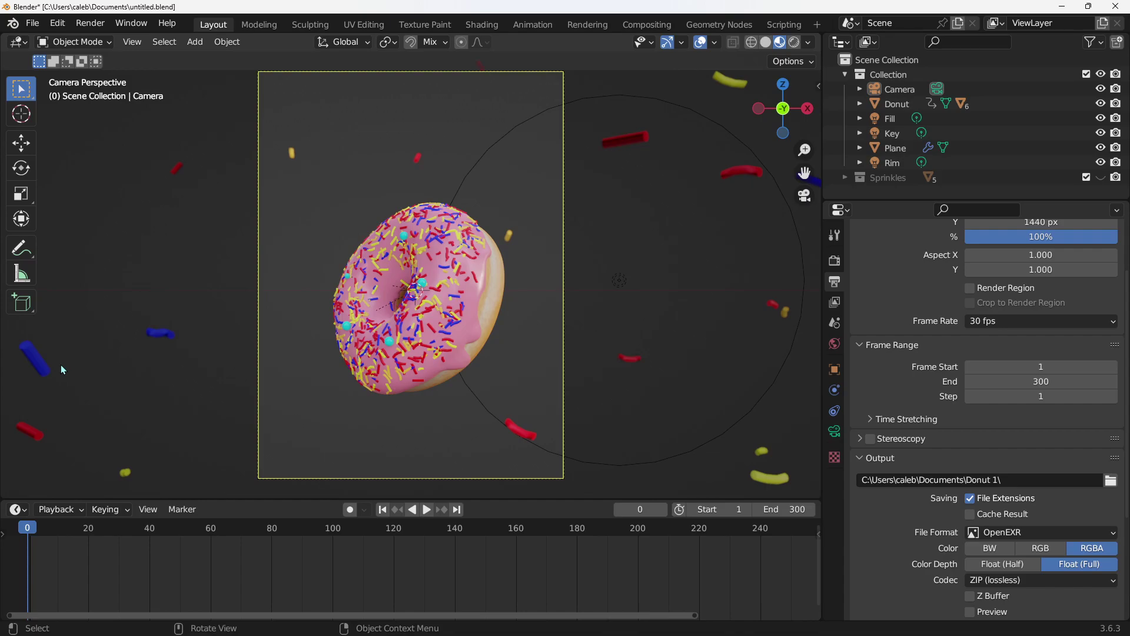
- Keep OpenEXR as the output format and save frames as RGB without alpha
left_click(1031, 532)
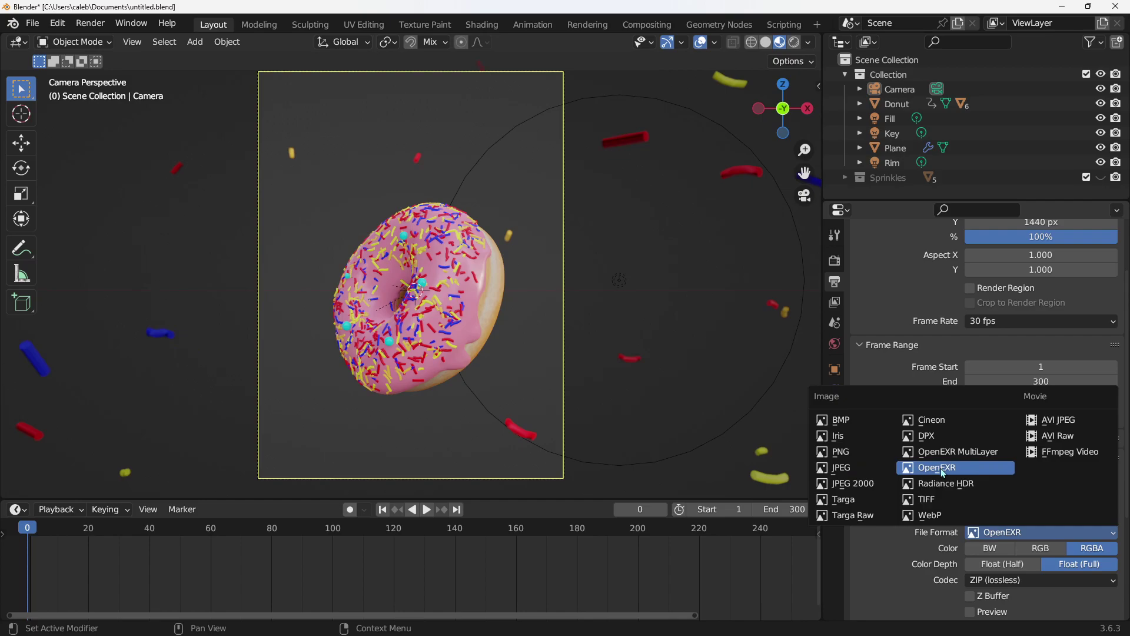
left_click(942, 470)
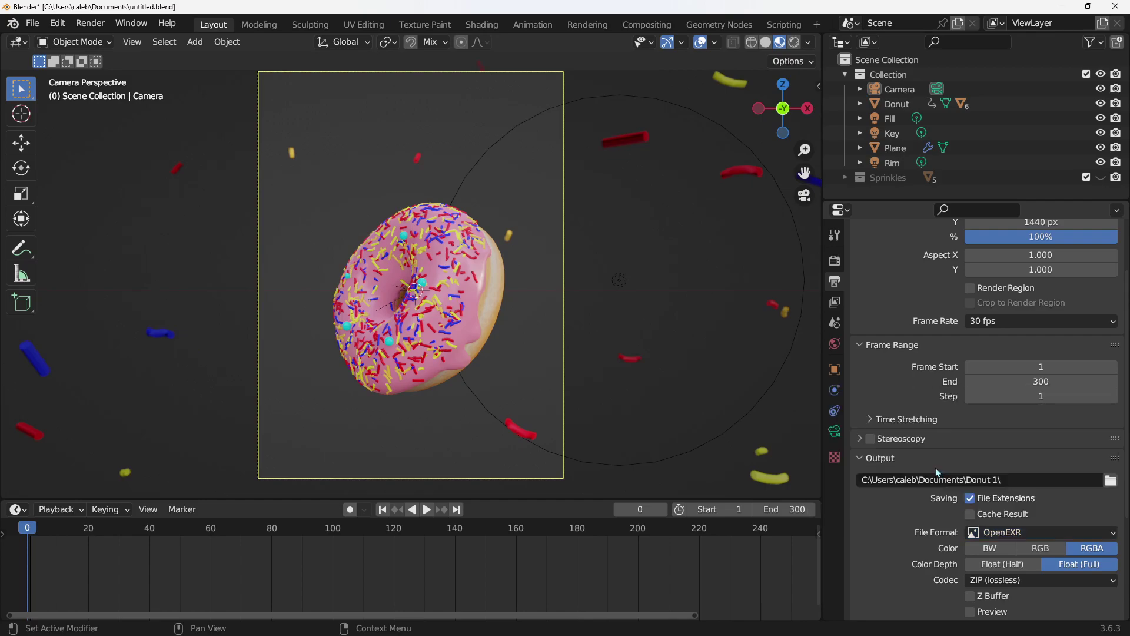
left_click(1037, 548)
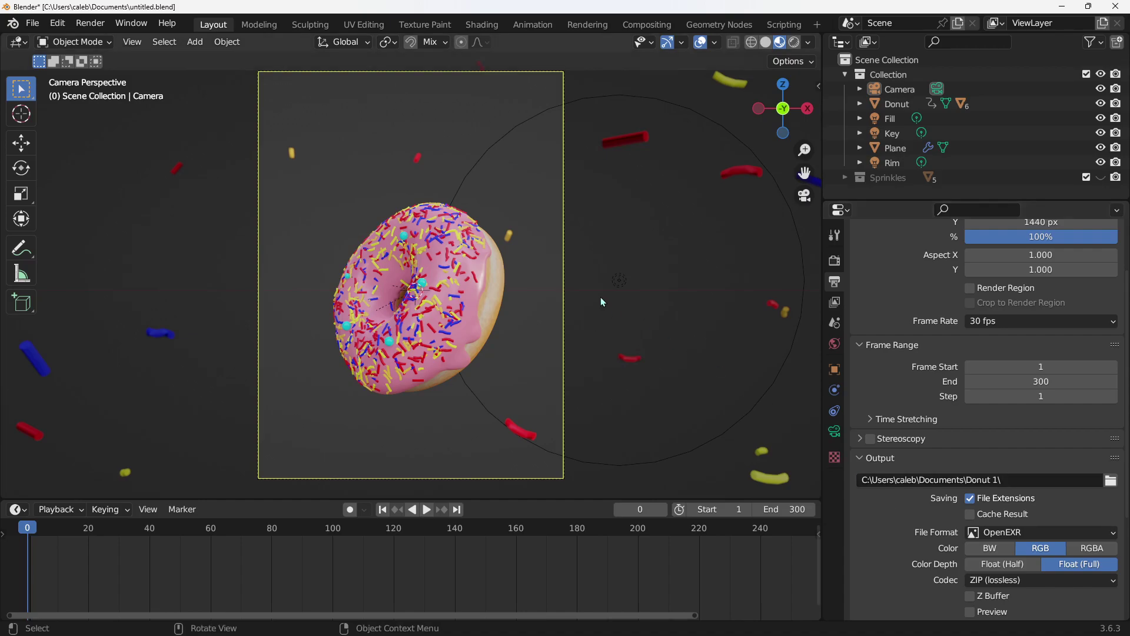
- Switch the viewport to Solid shading and bring up the Render menu
left_click(766, 43)
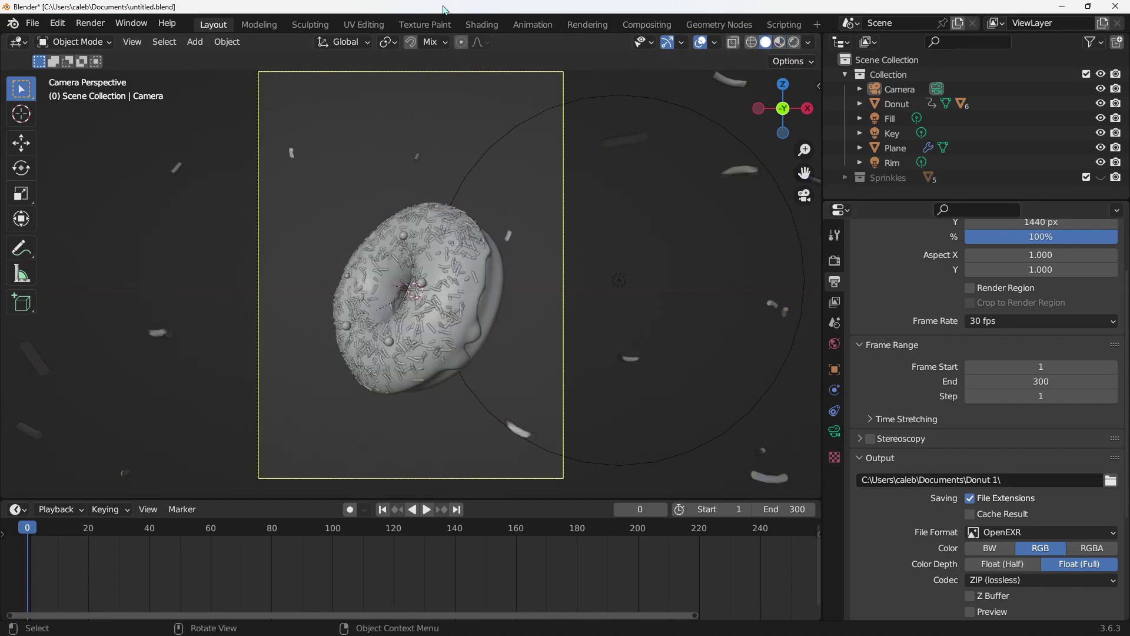
left_click(82, 25)
left_click(90, 23)
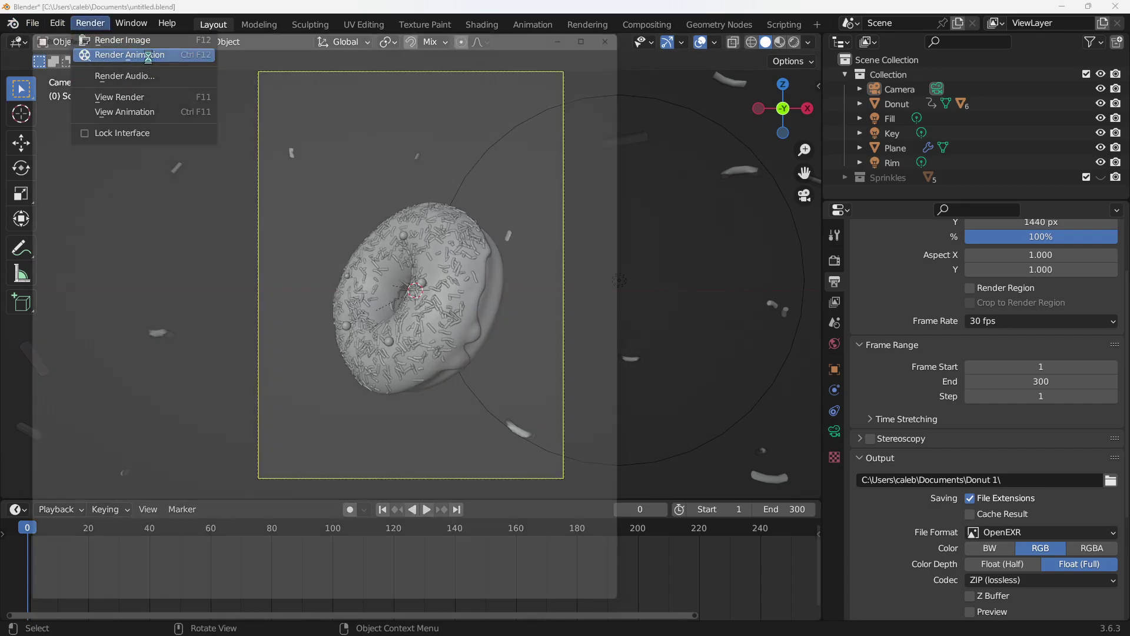
- Start rendering the full 300-frame donut animation with Render Animation
left_click(150, 56)
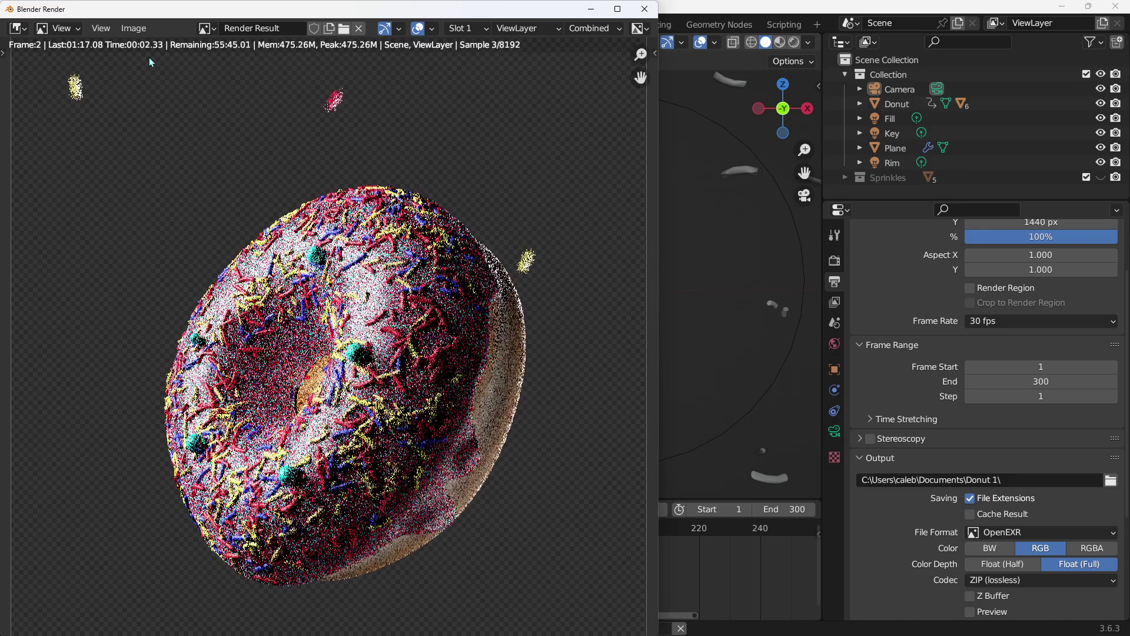
- Close the Blender Render window, returning to the grey donut camera view
left_click(657, 11)
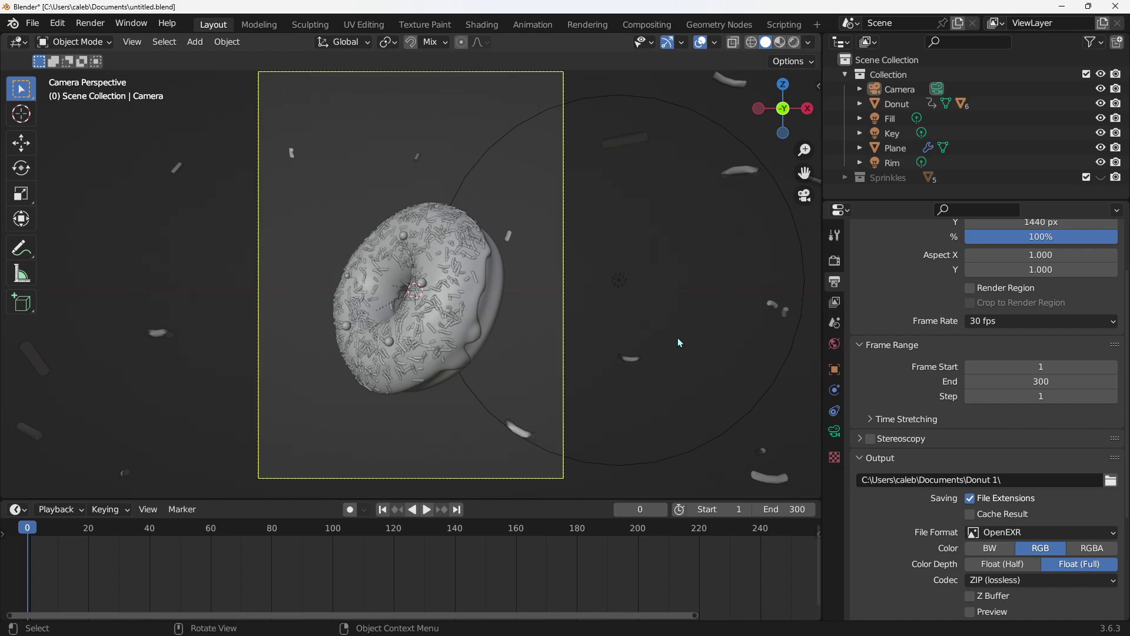
middle_click_drag(605, 330, 680, 358)
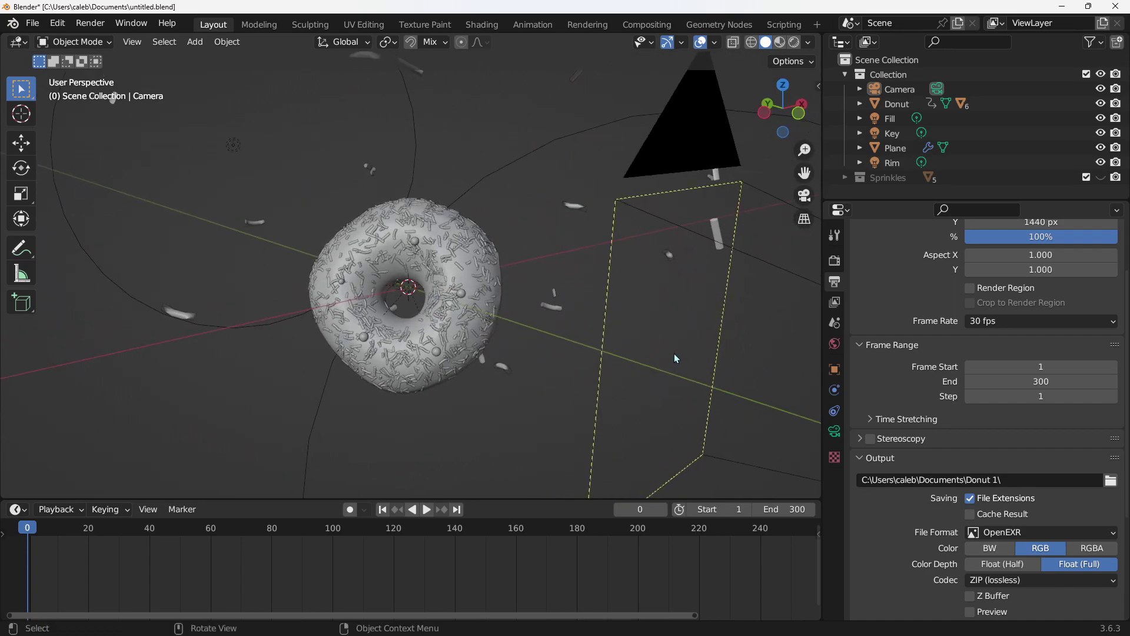
key("KP_0")
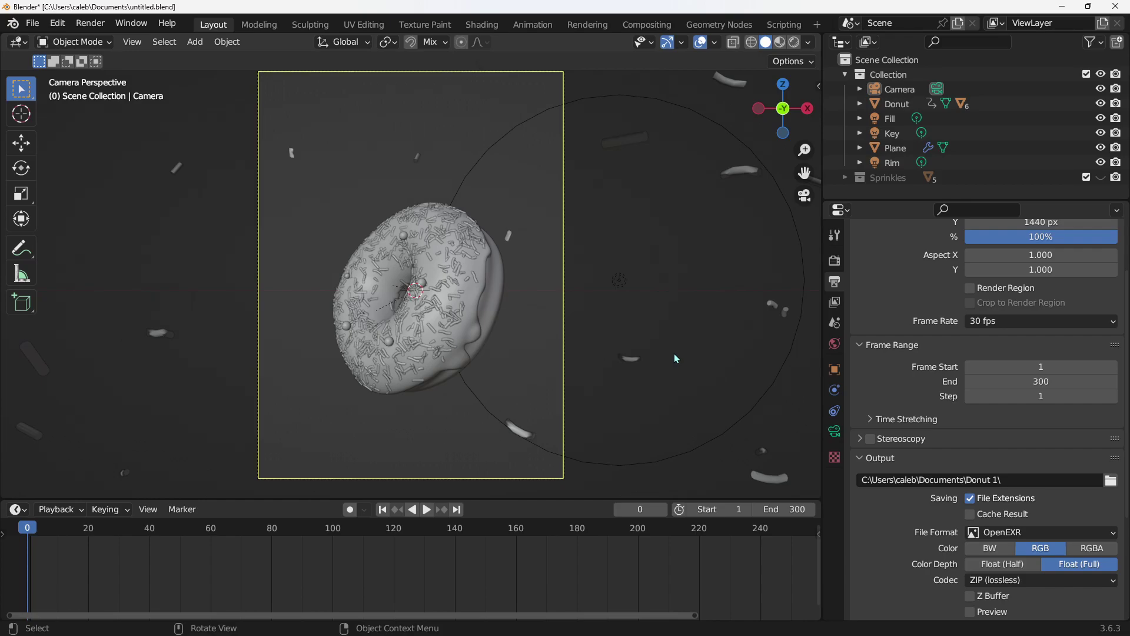
- Switch to Material Preview shading to show the pink icing and coloured sprinkles
left_click(779, 41)
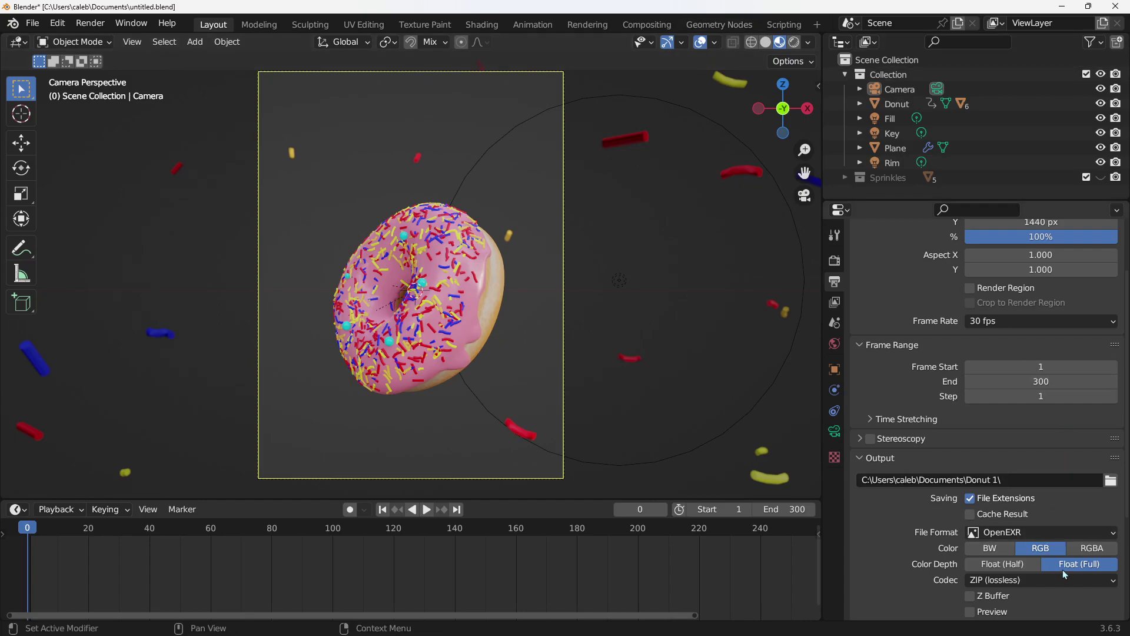
- Set output colour depth to Float (Half) and start a fresh animation render
left_click(1016, 564)
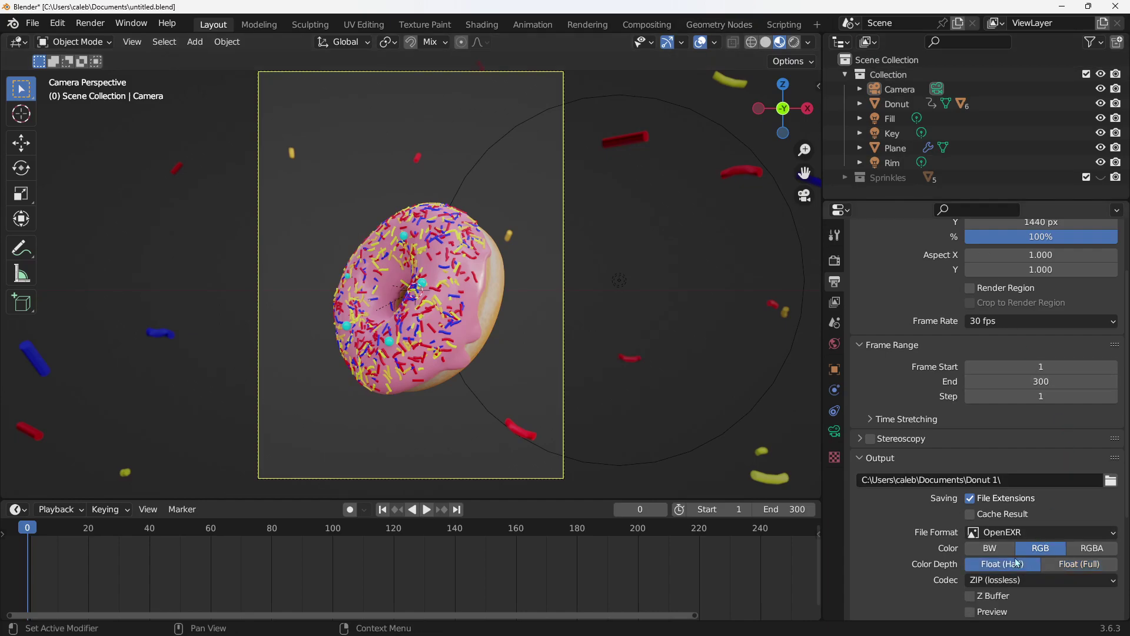
scroll(945, 509, "down", 4)
scroll(942, 508, "down", 1)
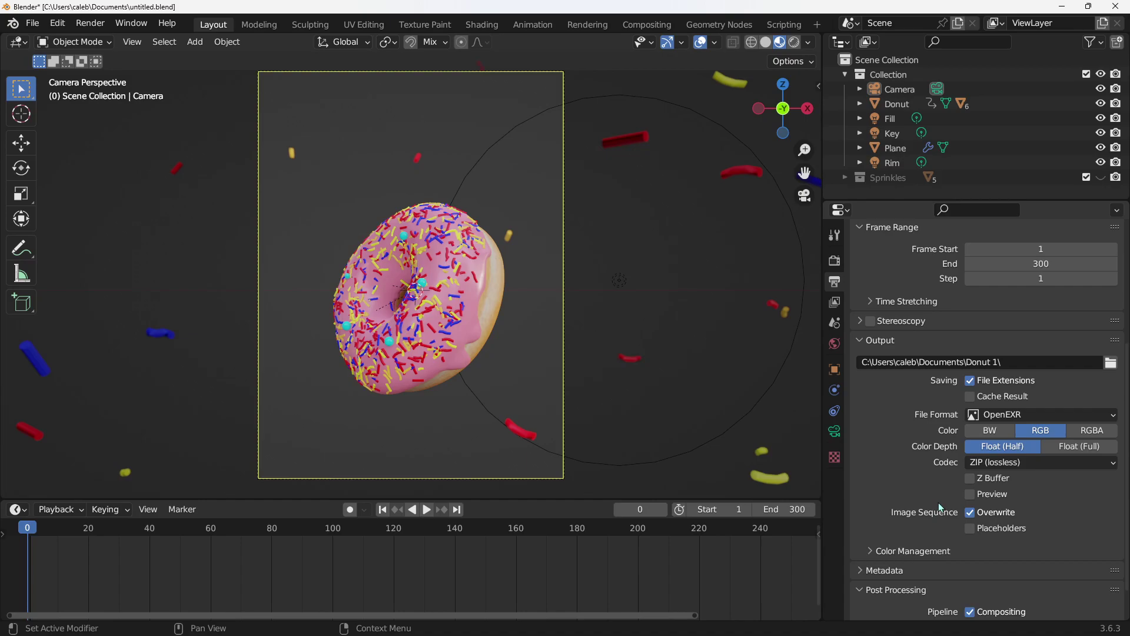
left_click(90, 23)
left_click(104, 55)
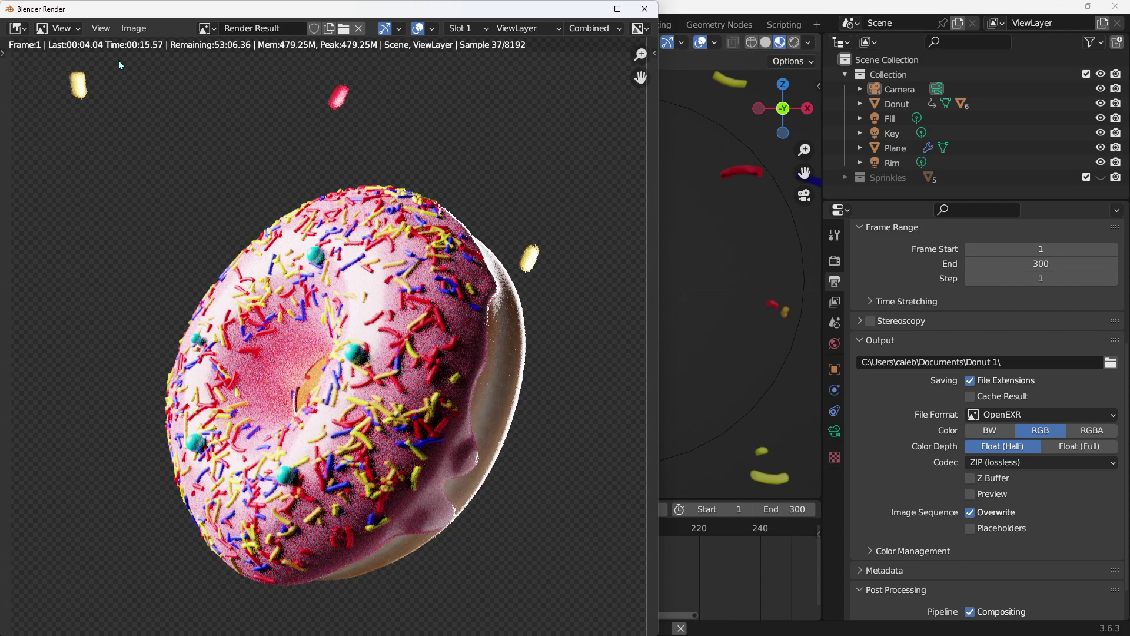
- Close the render result window to return to the sprinkled donut camera view
left_click(655, 10)
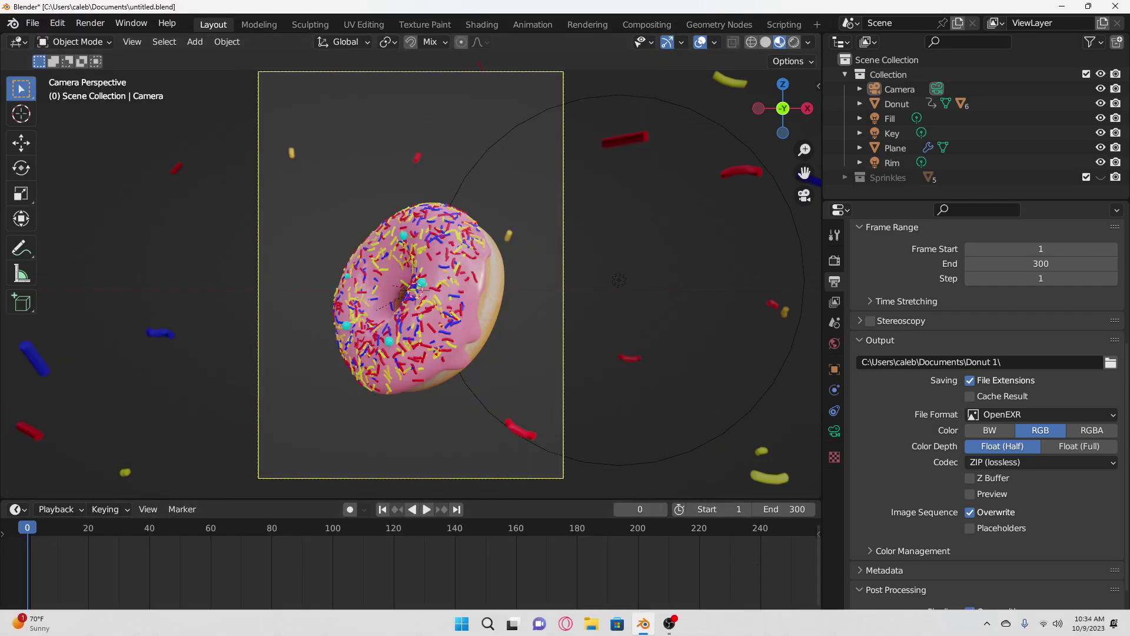